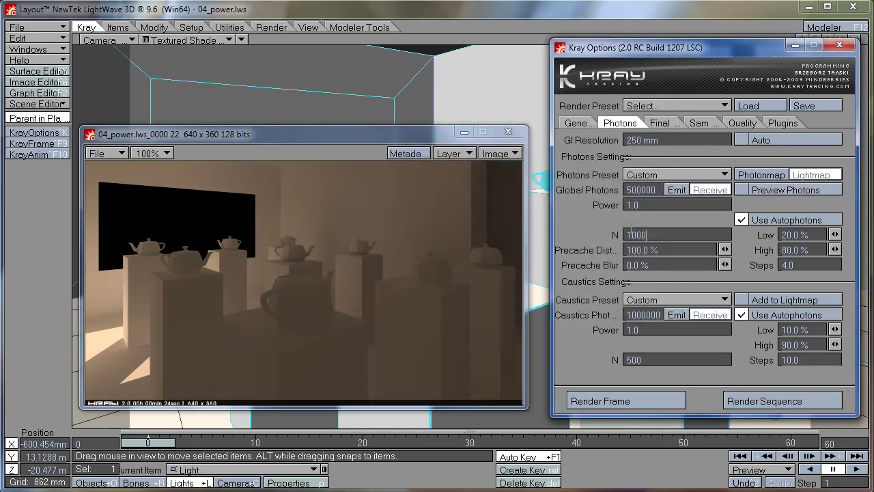
- Set Kray's Diffuse Model to Photons Estimate on the General tab
{"action": "left_click_drag", "start_coordinate": [663, 234], "coordinate": [589, 230]}
{"action": "left_click", "coordinate": [580, 123]}
{"action": "left_click", "coordinate": [654, 171]}
{"action": "left_click", "coordinate": [659, 143]}
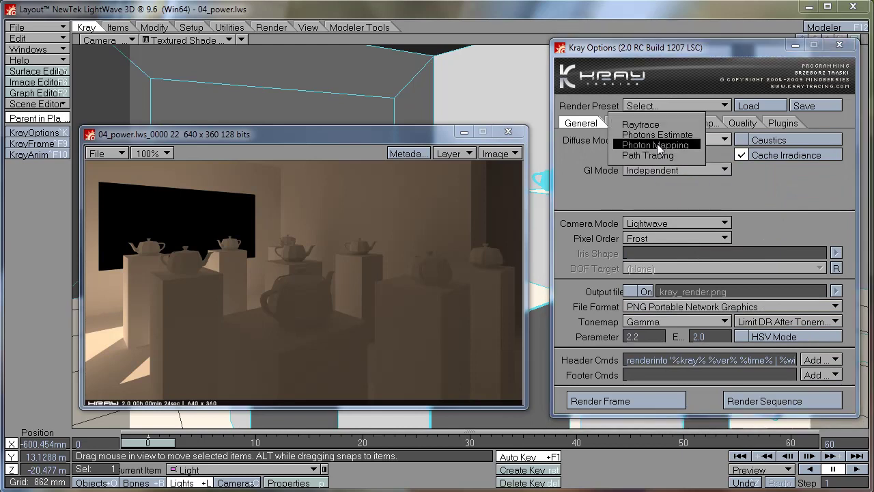
{"action": "left_click", "coordinate": [658, 134]}
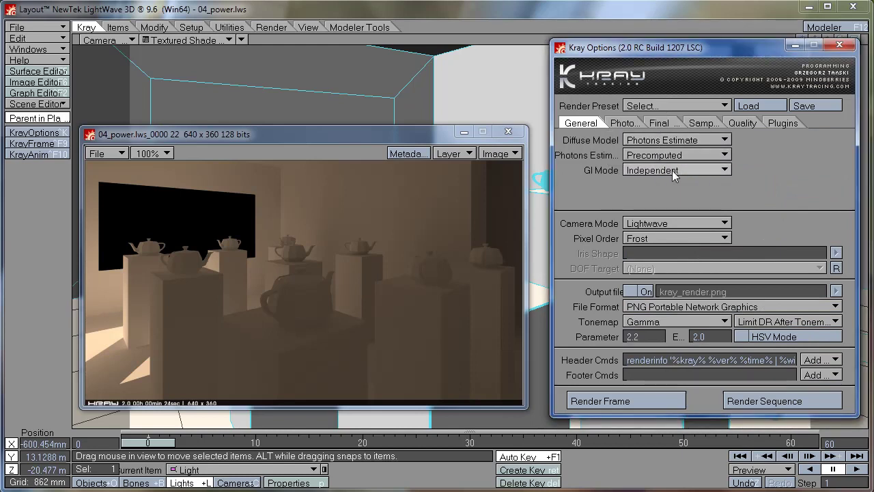
- Render a test frame of the teapot gallery, close the render log, and return to Photons
{"action": "left_click", "coordinate": [614, 401]}
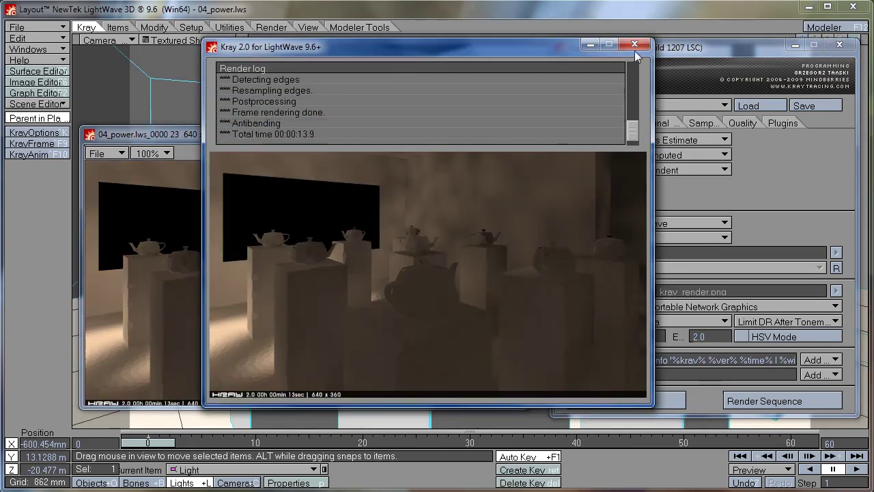
{"action": "left_click", "coordinate": [635, 48]}
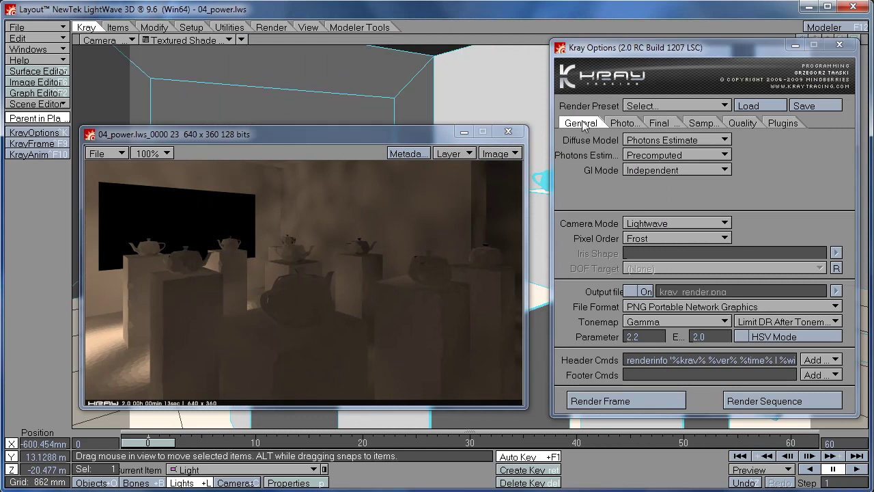
{"action": "left_click", "coordinate": [622, 123]}
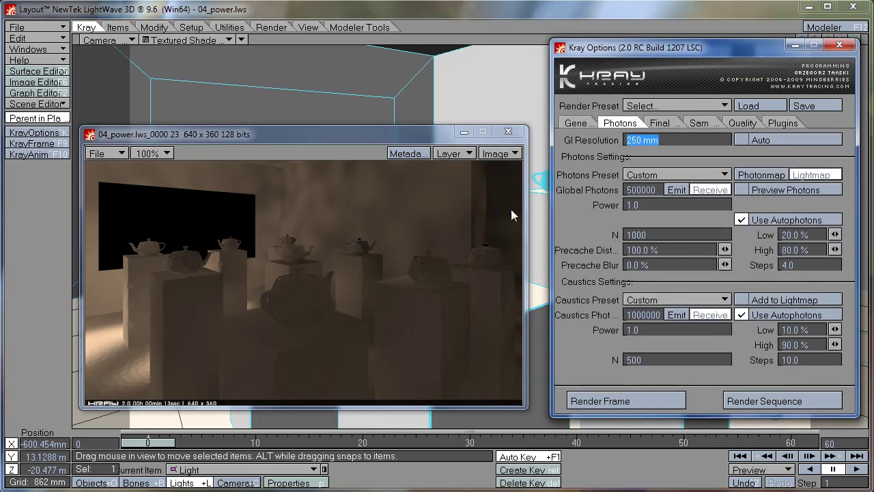
- Set photon N to 10 and render a frame of the gallery
{"action": "left_click", "coordinate": [720, 234]}
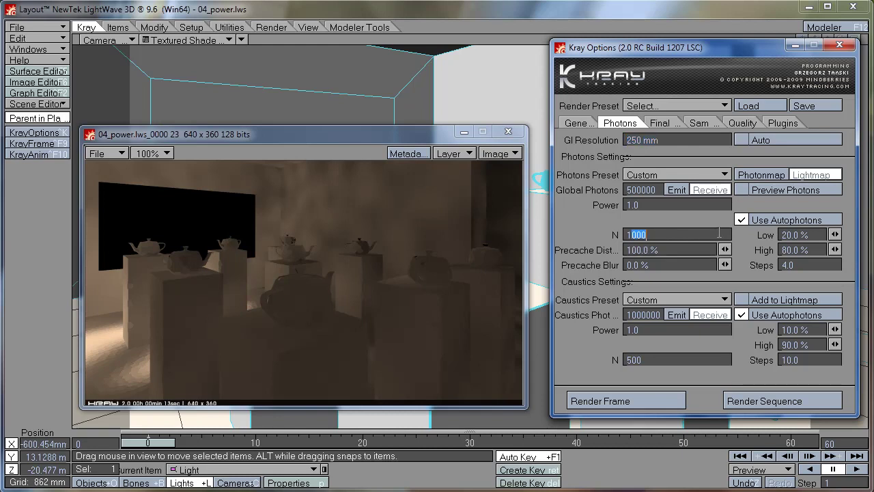
{"action": "type", "text": "10"}
{"action": "key", "text": "Return"}
{"action": "left_click", "coordinate": [646, 401]}
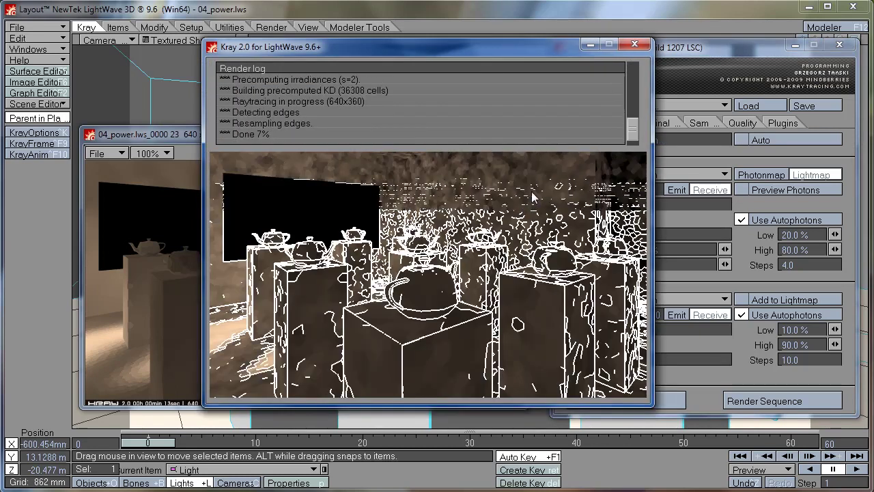
{"action": "left_click", "coordinate": [634, 45]}
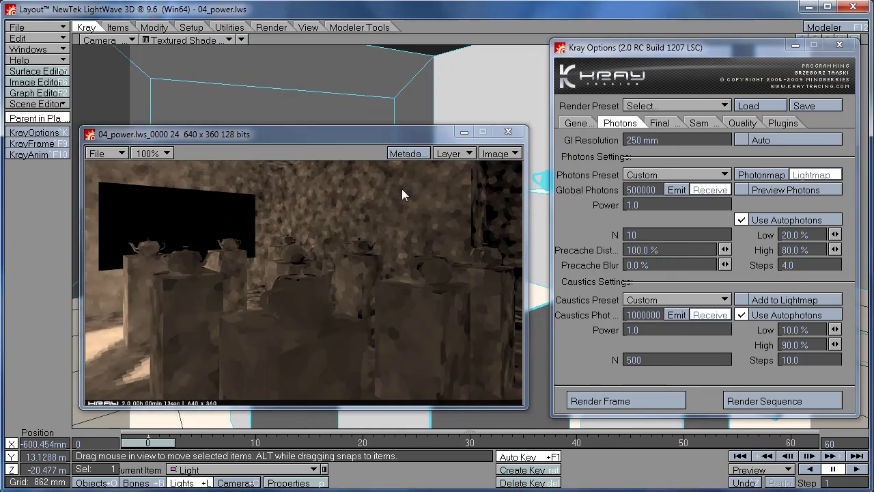
- Replace the photon N value 10 with 500
{"action": "left_click", "coordinate": [688, 236]}
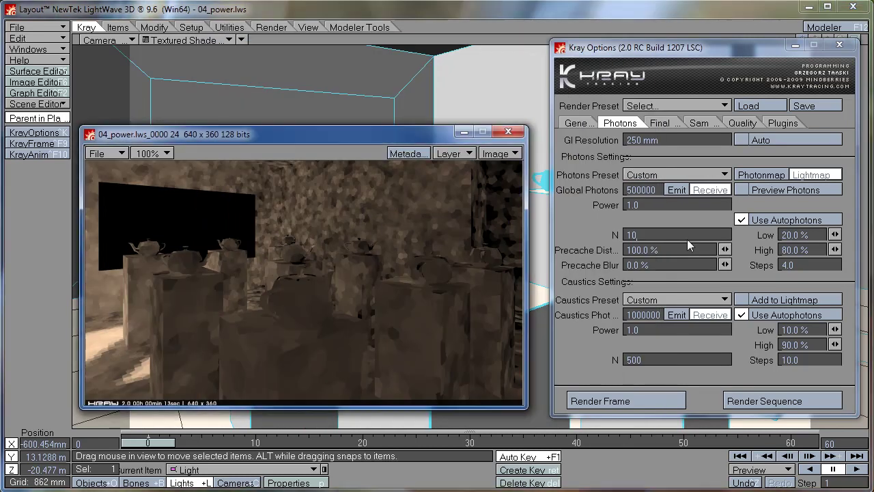
{"action": "double_click", "coordinate": [658, 233]}
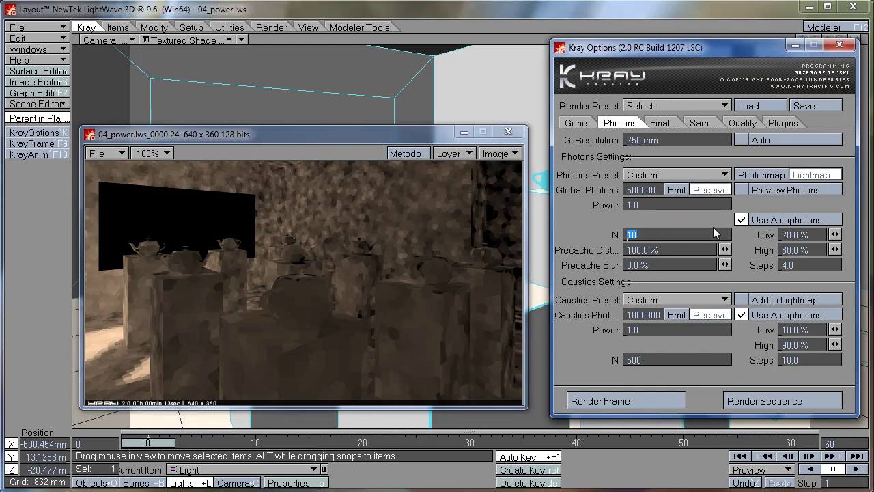
{"action": "type", "text": "500"}
{"action": "key", "text": "Return"}
- Render a Kray frame with photon N at 500 and bring up its render log
{"action": "left_click", "coordinate": [628, 397]}
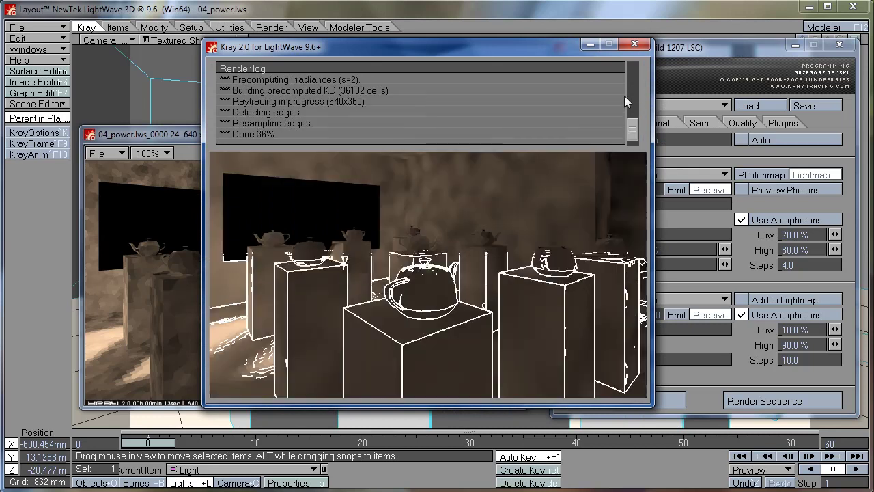
{"action": "left_click", "coordinate": [639, 72]}
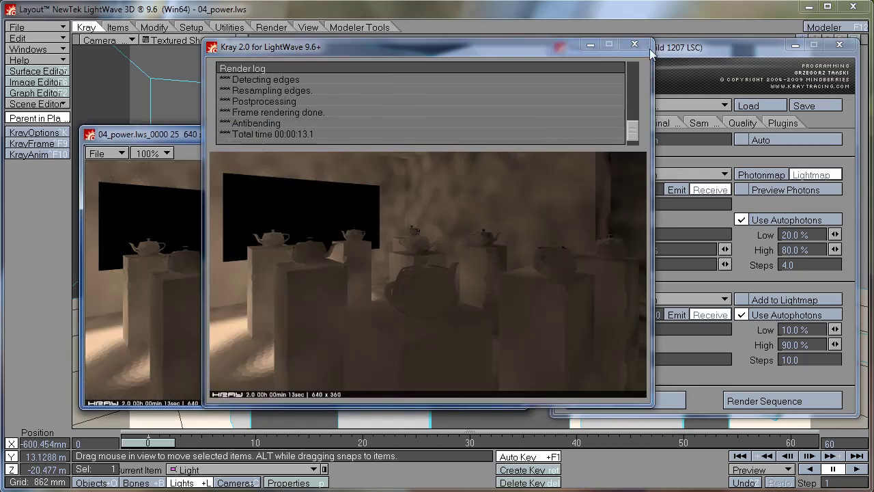
- Set photon N to 5000 and render the gallery, moving the render window aside
{"action": "left_click", "coordinate": [635, 44]}
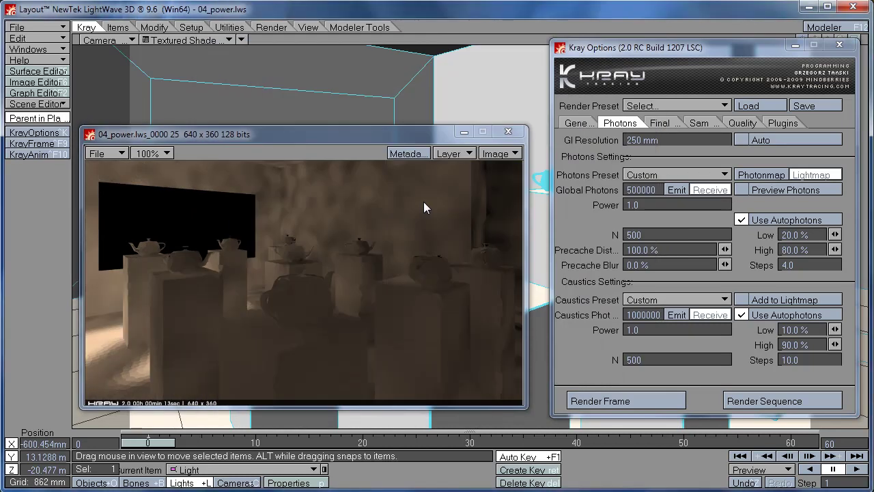
{"action": "left_click", "coordinate": [688, 234]}
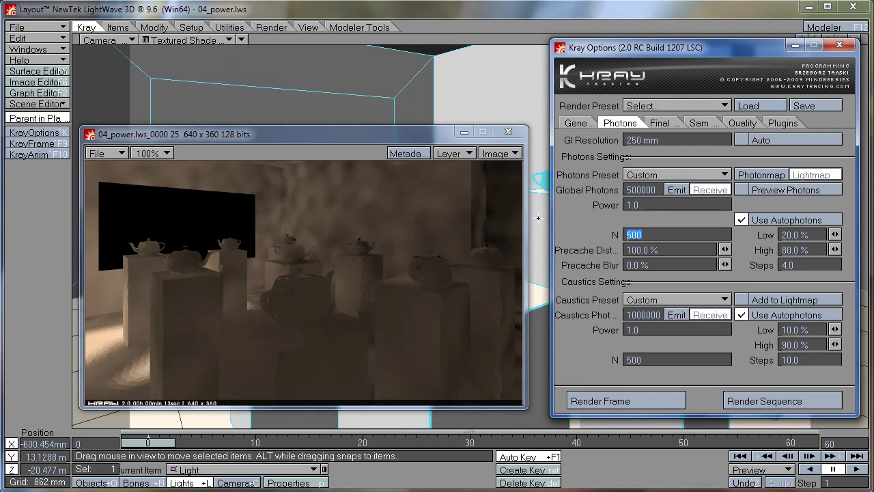
{"action": "type", "text": "5000"}
{"action": "key", "text": "Return"}
{"action": "left_click", "coordinate": [621, 400]}
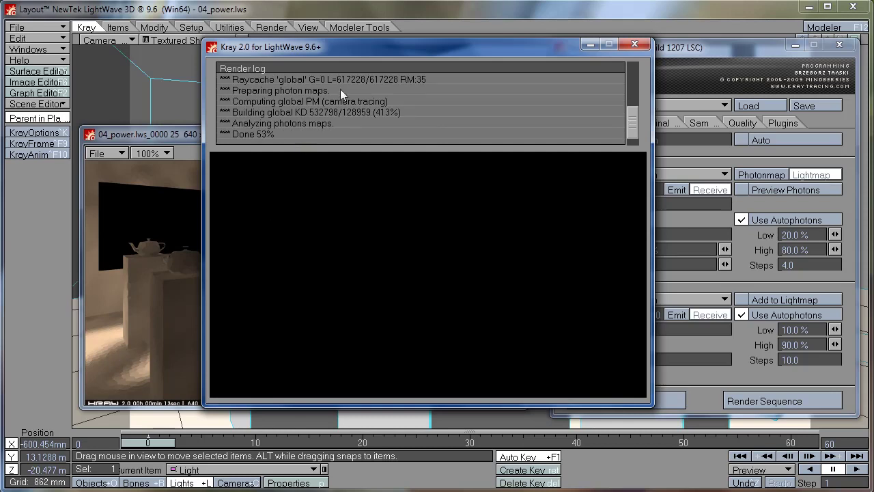
{"action": "left_click_drag", "start_coordinate": [365, 49], "coordinate": [498, 54]}
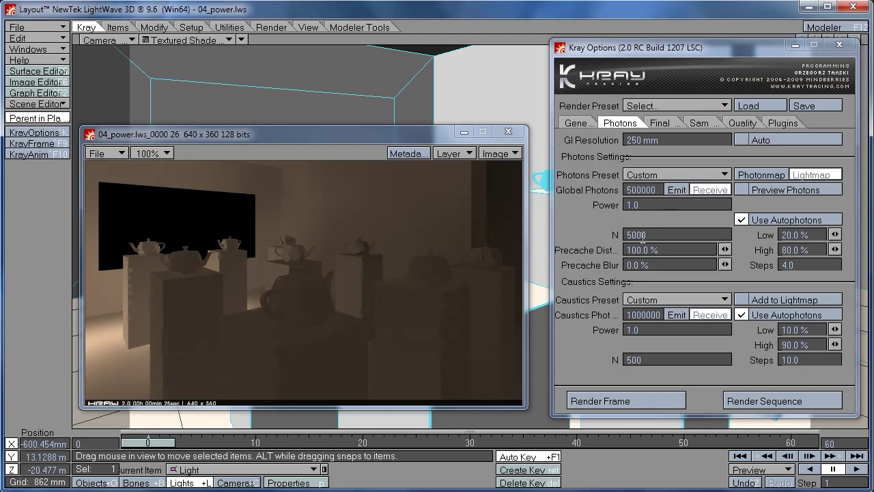
- Return photon N to 500 and display earlier render 04_power.lws_0000 25
{"action": "left_click", "coordinate": [668, 235]}
{"action": "type", "text": "5"}
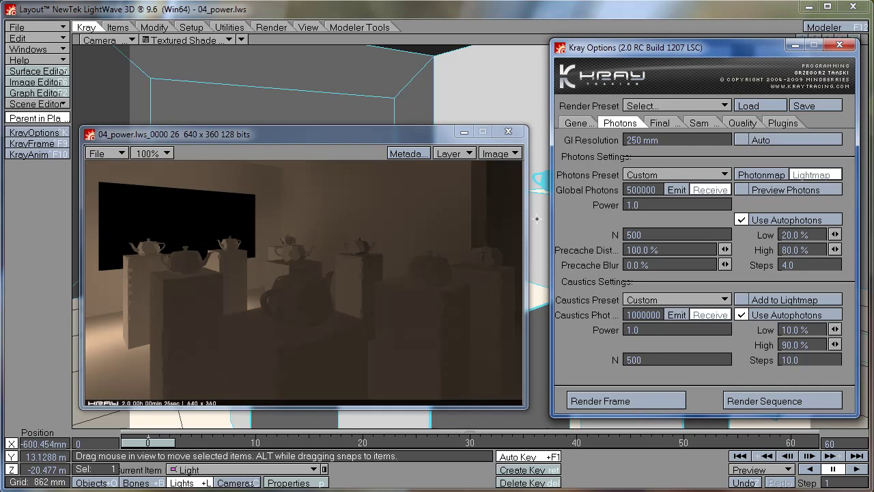
{"action": "left_click", "coordinate": [629, 205]}
{"action": "left_click", "coordinate": [465, 158]}
{"action": "left_click", "coordinate": [470, 146]}
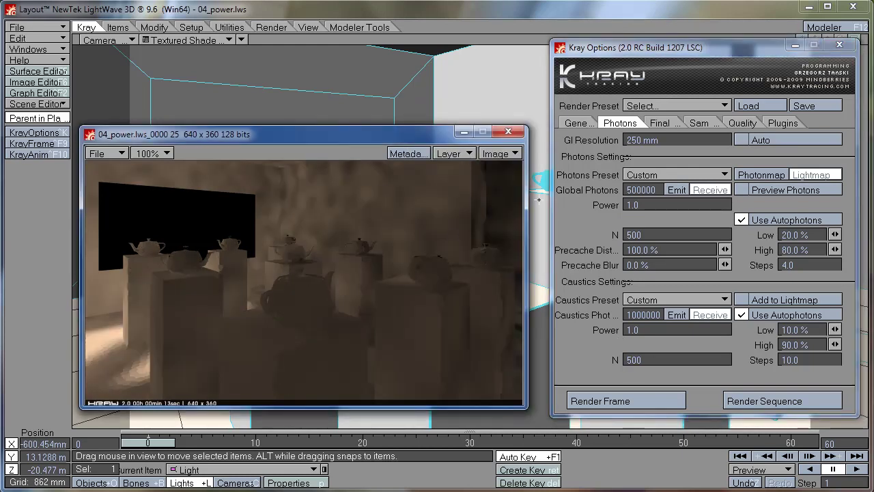
- Switch the Kray Diffuse Model to Photon Mapping and render a frame
{"action": "left_click", "coordinate": [575, 123]}
{"action": "left_click", "coordinate": [677, 140]}
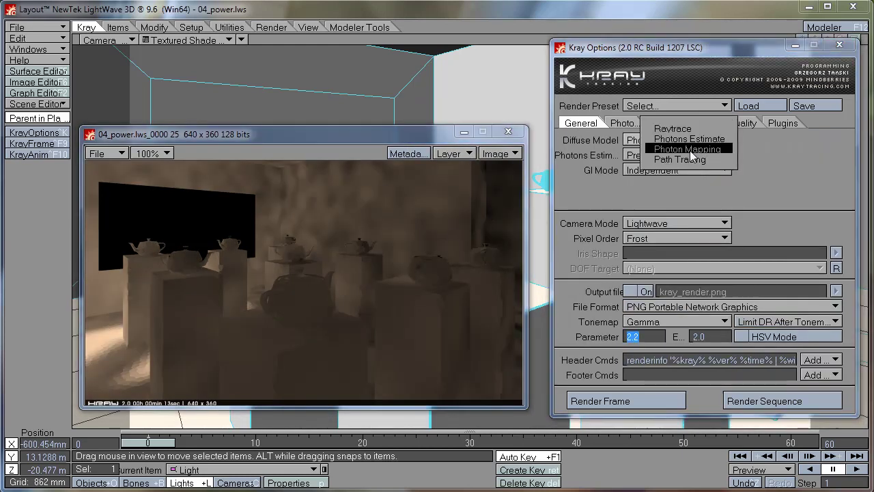
{"action": "left_click", "coordinate": [690, 143]}
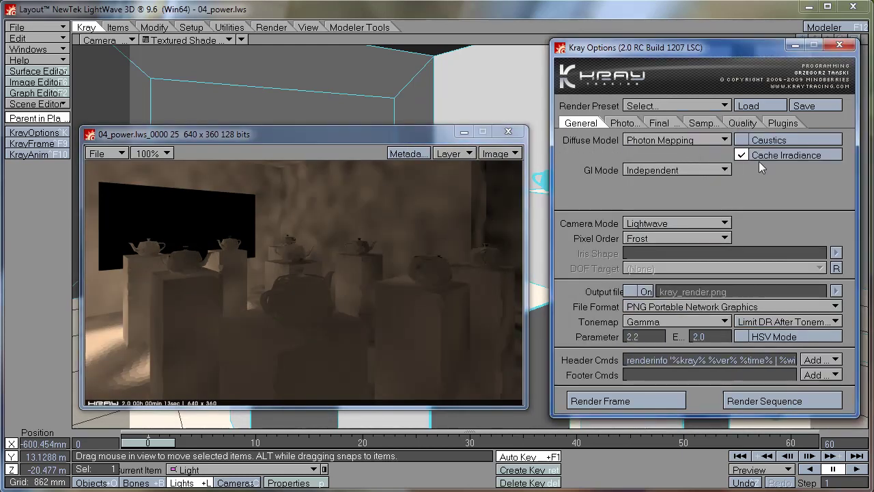
{"action": "left_click", "coordinate": [645, 400]}
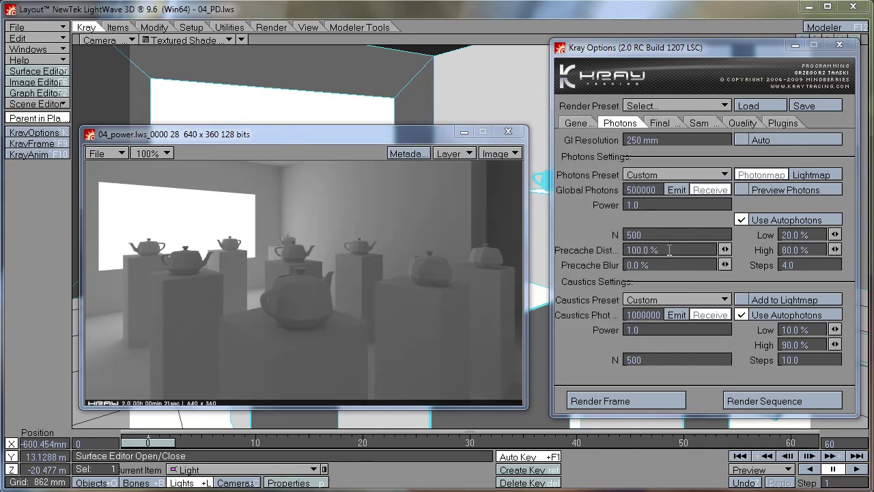
- Set the Kray Diffuse Model to Photons Estimate with the Precomputed estimator
{"action": "left_click_drag", "start_coordinate": [680, 248], "coordinate": [581, 259]}
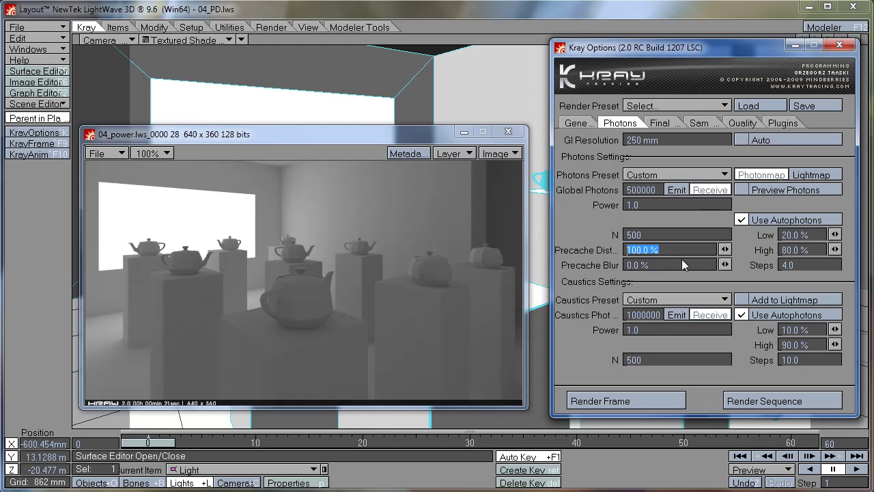
{"action": "left_click", "coordinate": [581, 123]}
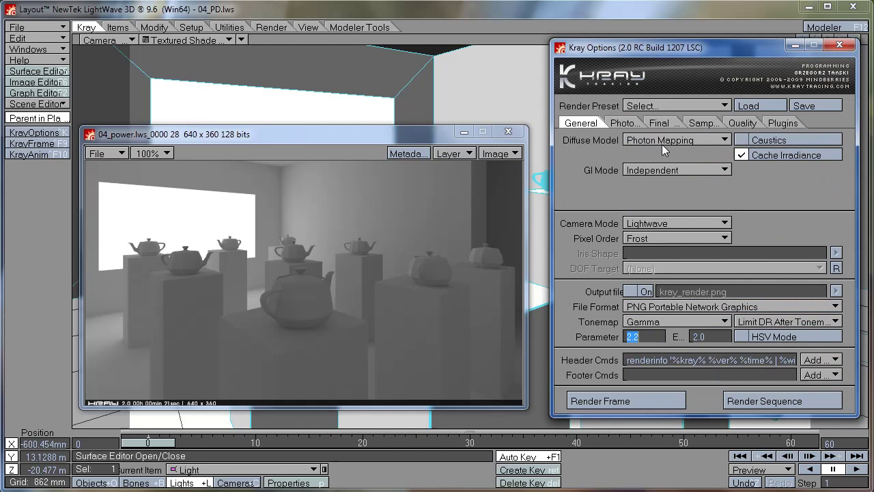
{"action": "left_click", "coordinate": [685, 143]}
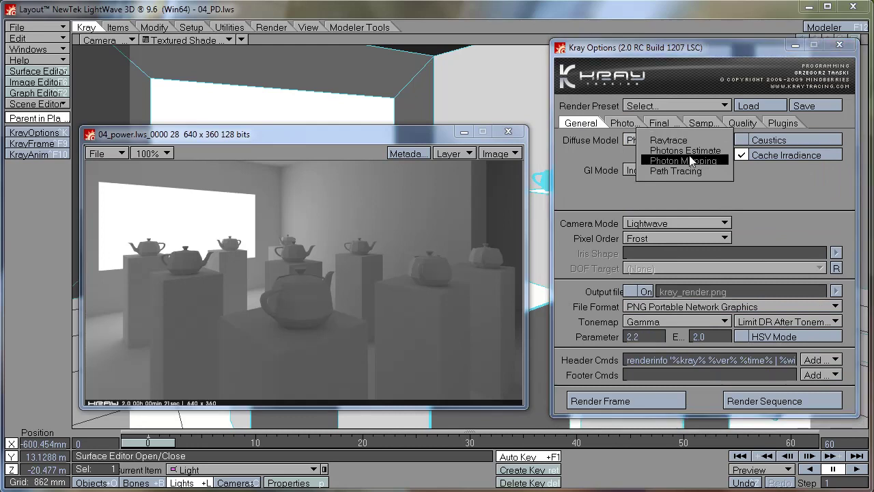
{"action": "left_click", "coordinate": [685, 151]}
{"action": "left_click", "coordinate": [678, 156]}
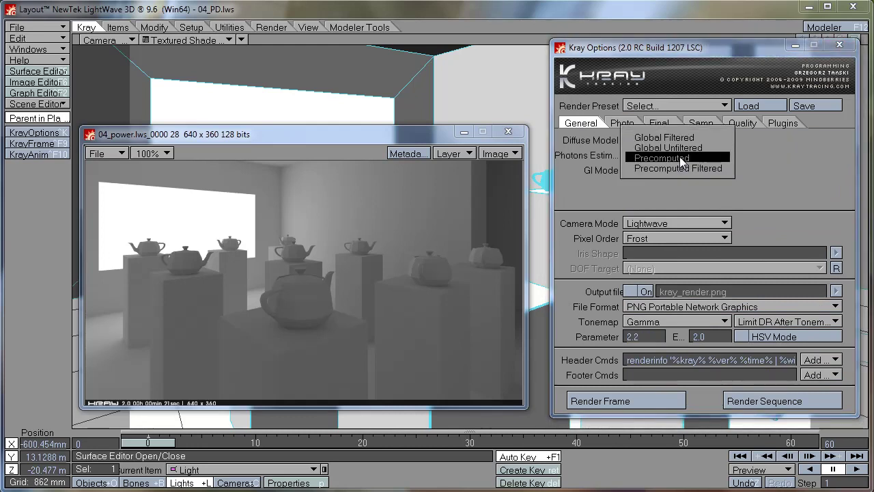
{"action": "left_click", "coordinate": [681, 158]}
- Render the gallery as frame 29 and close the render log
{"action": "left_click", "coordinate": [623, 123]}
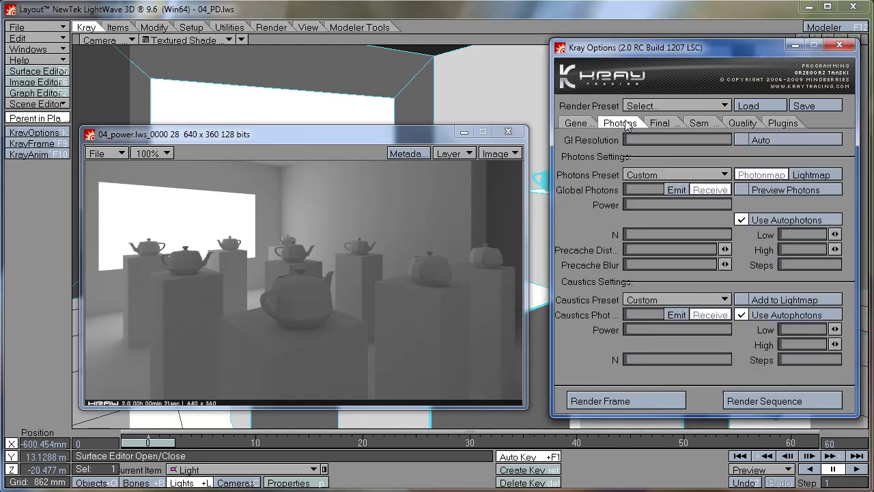
{"action": "left_click", "coordinate": [620, 401]}
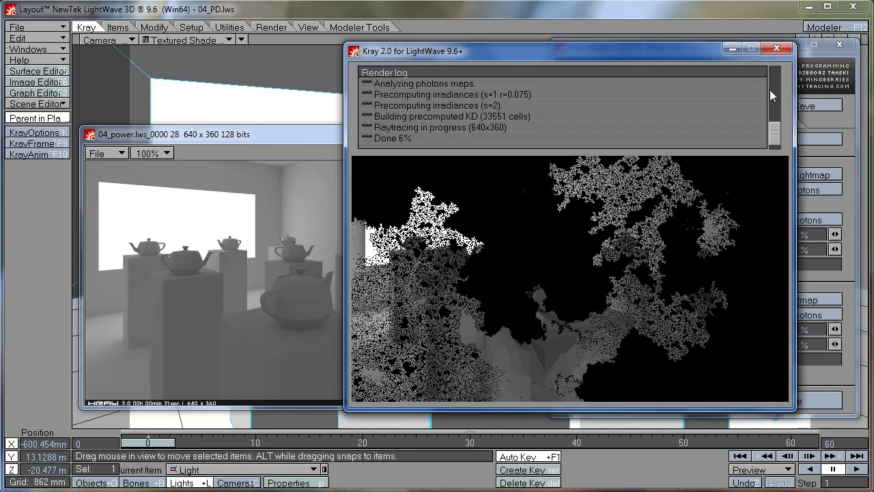
{"action": "scroll", "coordinate": [774, 109], "scroll_direction": "up", "scroll_amount": 3}
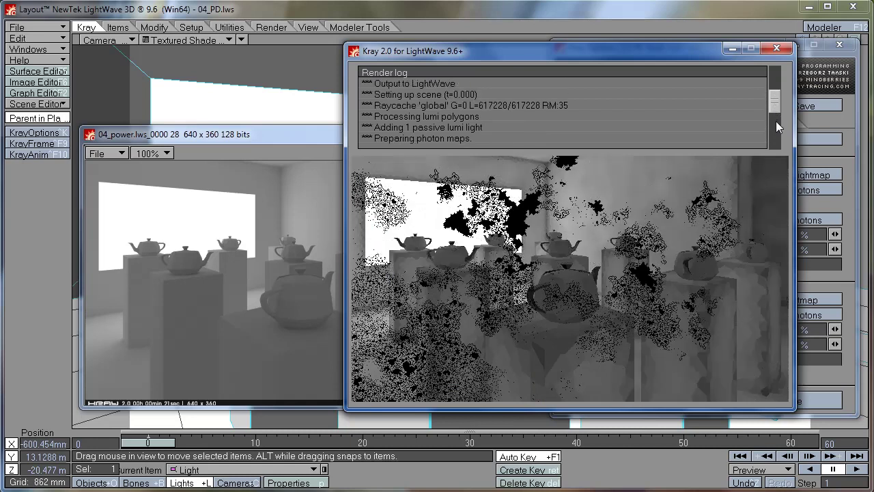
{"action": "left_click", "coordinate": [776, 122]}
{"action": "left_click_drag", "start_coordinate": [776, 126], "coordinate": [774, 124]}
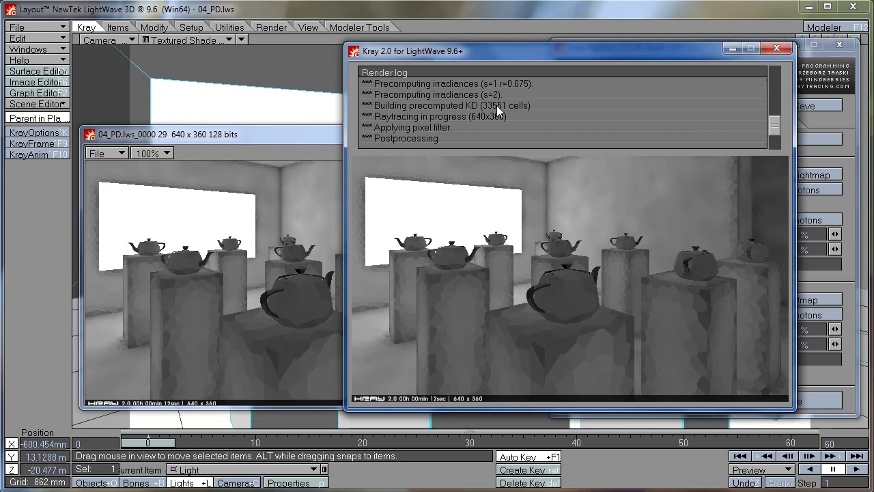
{"action": "left_click", "coordinate": [777, 49]}
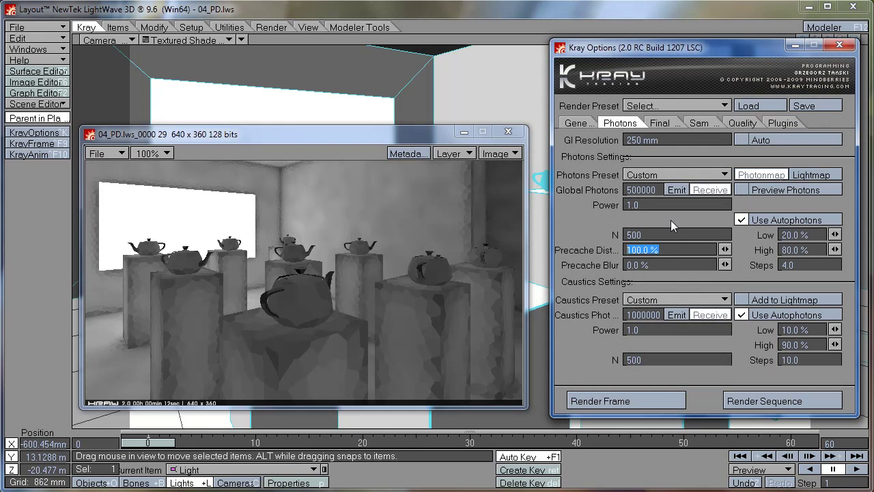
- Set Precache Distance to 60% and render frame 30
{"action": "type", "text": "60"}
{"action": "key", "text": "Return"}
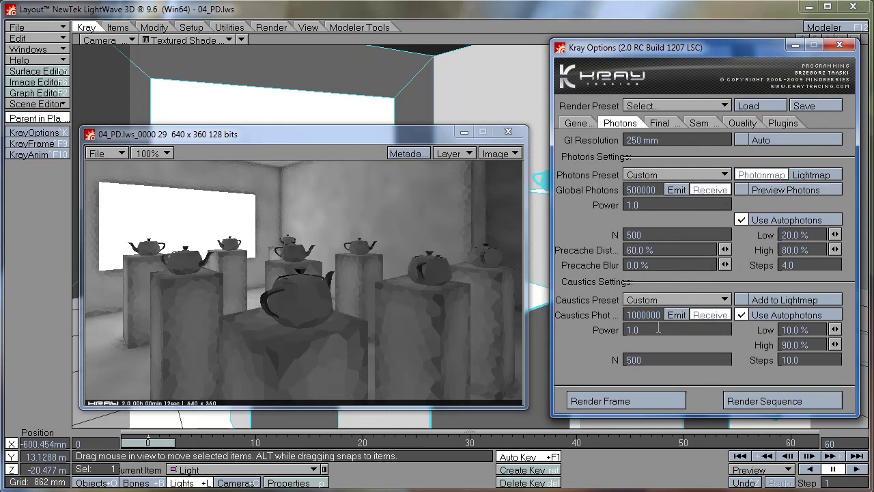
{"action": "left_click", "coordinate": [608, 402]}
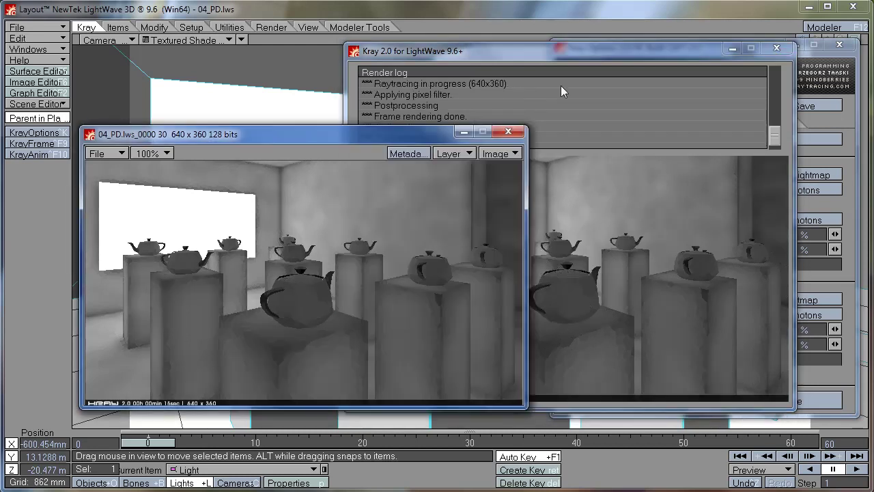
{"action": "left_click", "coordinate": [777, 48]}
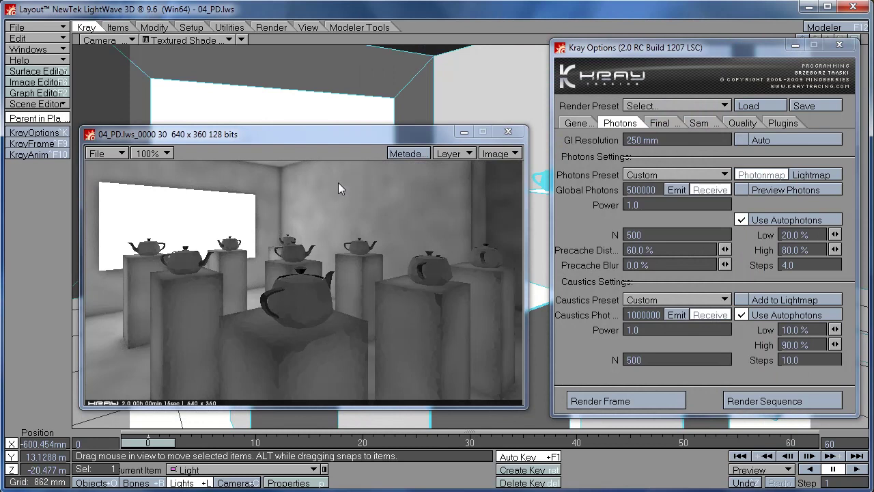
- Compare frames 29 and 30 in the image viewer
{"action": "left_click", "coordinate": [463, 152]}
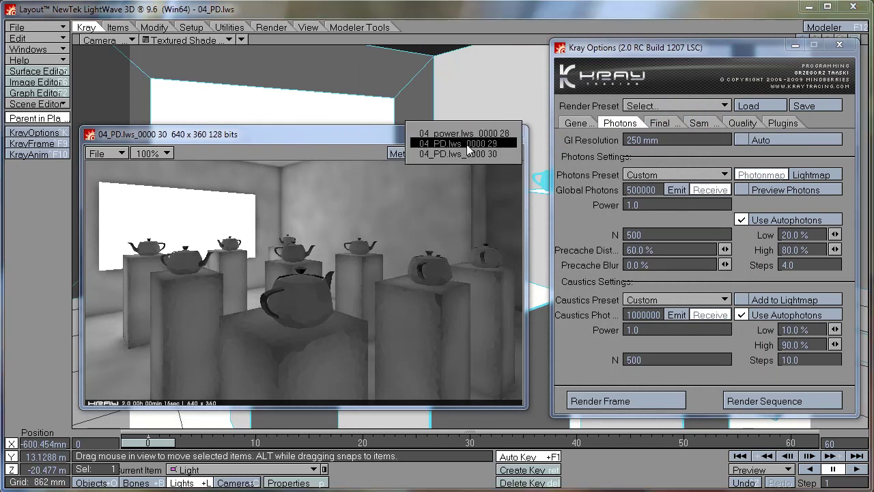
{"action": "left_click", "coordinate": [469, 144]}
{"action": "left_click", "coordinate": [467, 161]}
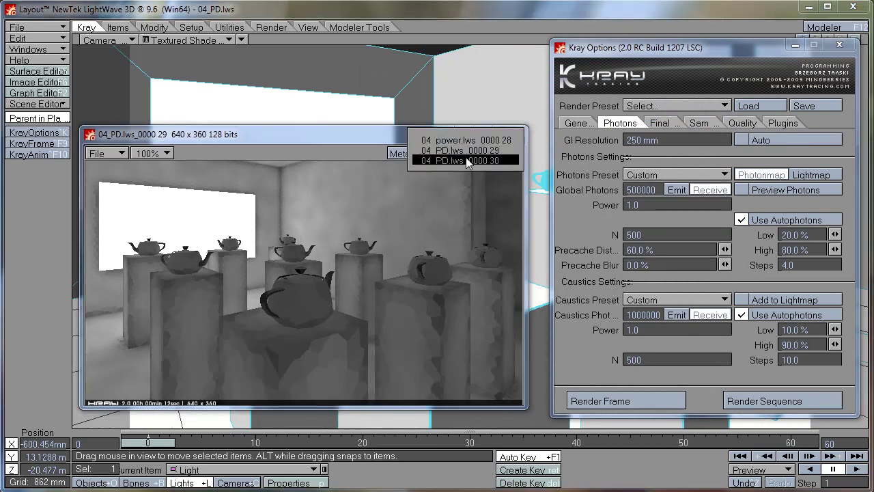
{"action": "left_click", "coordinate": [467, 160]}
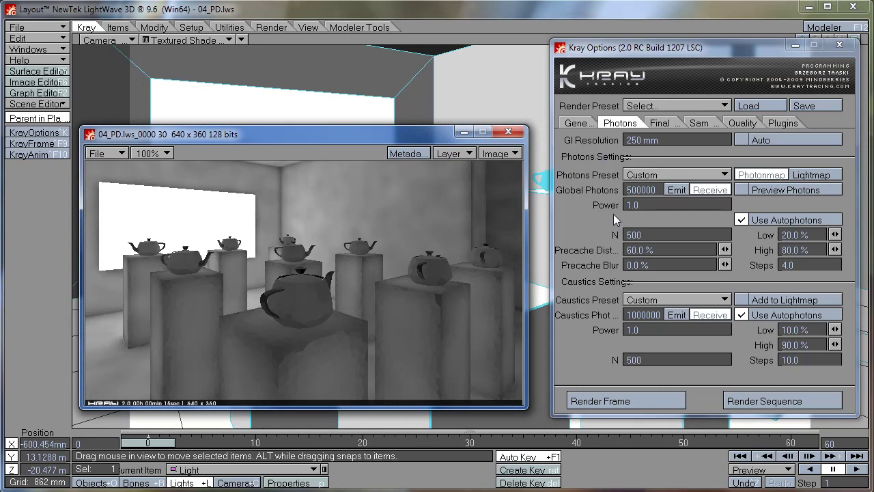
- Enter 100% in the Precache Distance field and reselect its value
{"action": "left_click", "coordinate": [675, 250]}
{"action": "type", "text": "100"}
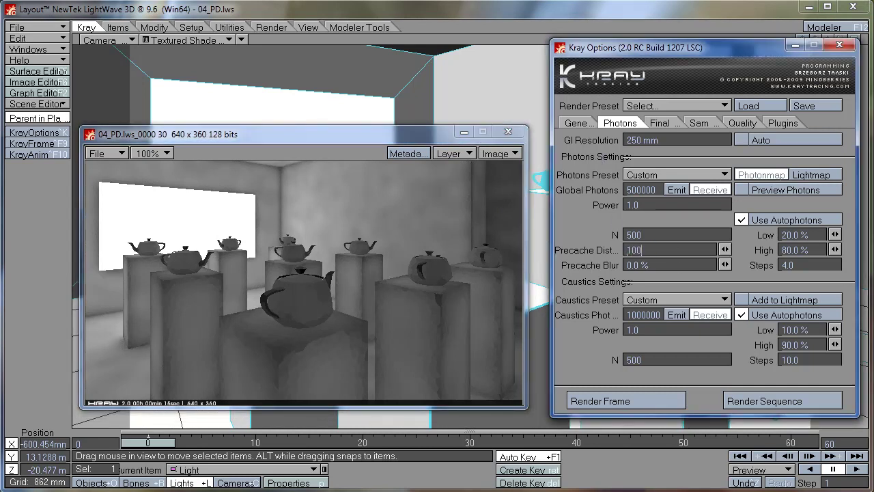
{"action": "key", "text": "Return"}
{"action": "left_click", "coordinate": [655, 250]}
{"action": "left_click_drag", "start_coordinate": [683, 249], "coordinate": [607, 251]}
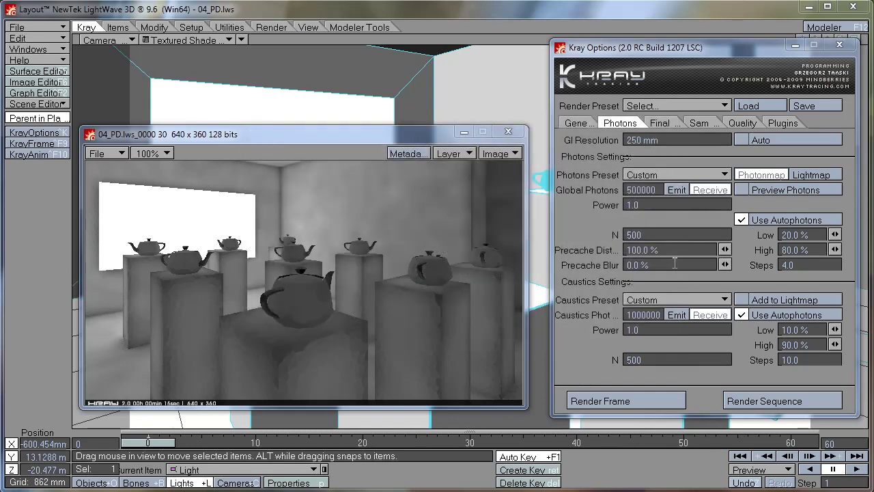
- Set Precache Blur to 100% and render frame 31
{"action": "left_click", "coordinate": [675, 265]}
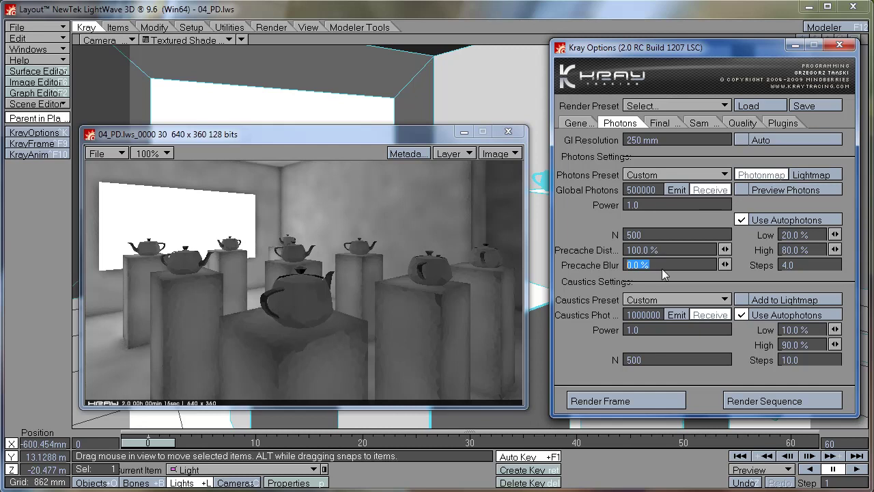
{"action": "type", "text": "100"}
{"action": "key", "text": "Return"}
{"action": "left_click", "coordinate": [614, 400]}
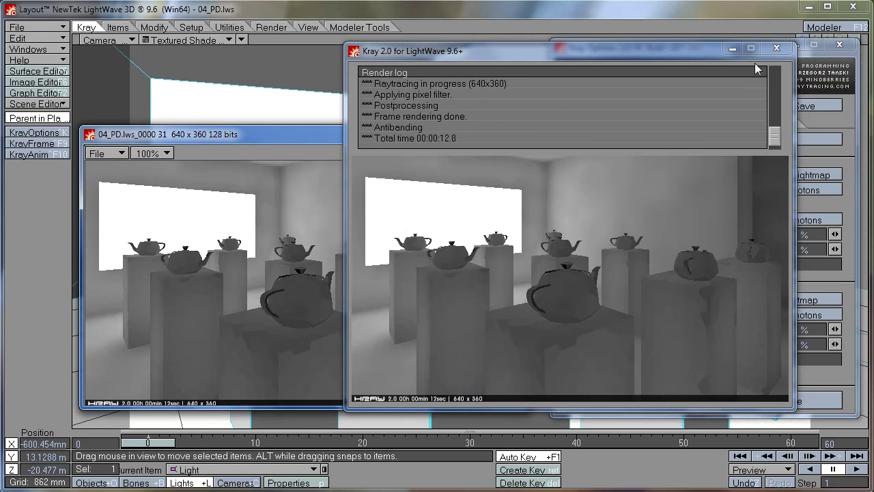
{"action": "left_click", "coordinate": [777, 48]}
- Compare frames 30 and 31 in the image viewer
{"action": "left_click", "coordinate": [470, 155]}
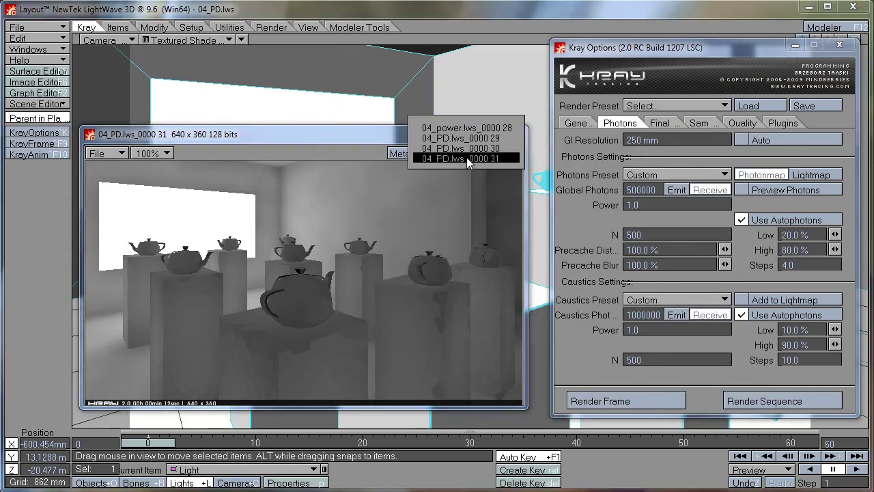
{"action": "left_click", "coordinate": [466, 156]}
{"action": "left_click", "coordinate": [466, 155]}
{"action": "left_click", "coordinate": [465, 165]}
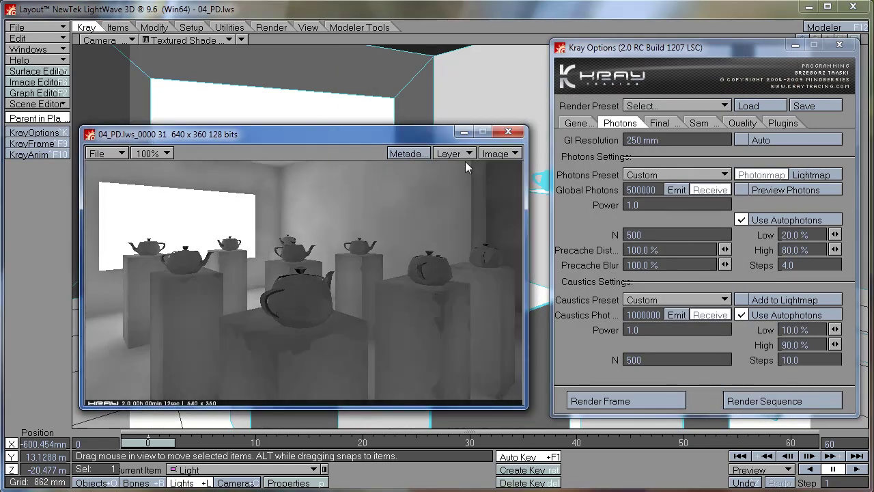
- Set Precache Blur back to 0%
{"action": "left_click", "coordinate": [646, 265]}
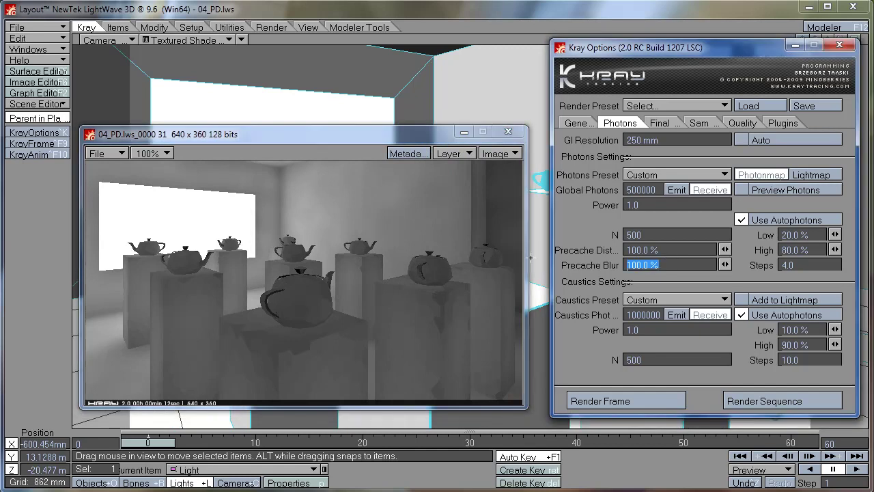
{"action": "type", "text": "0"}
{"action": "key", "text": "Return"}
- Set Precache Blur to 0%, then show Kray's Final Gather settings (Threshold 0.0001, Min R 100, Max R 800)
{"action": "left_click", "coordinate": [666, 265]}
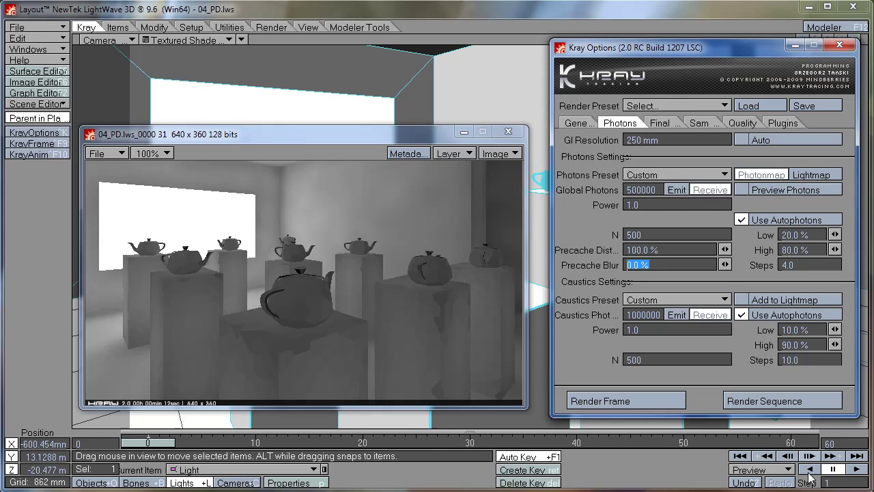
{"action": "left_click", "coordinate": [764, 242]}
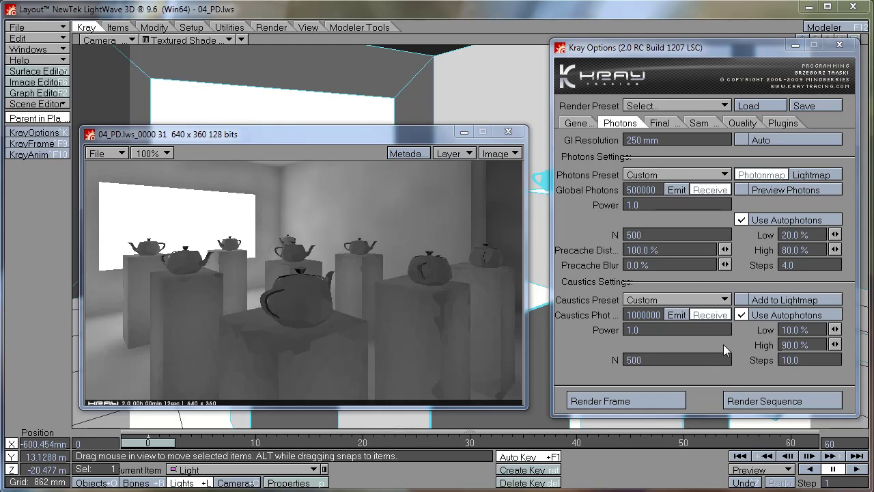
{"action": "left_click", "coordinate": [664, 123]}
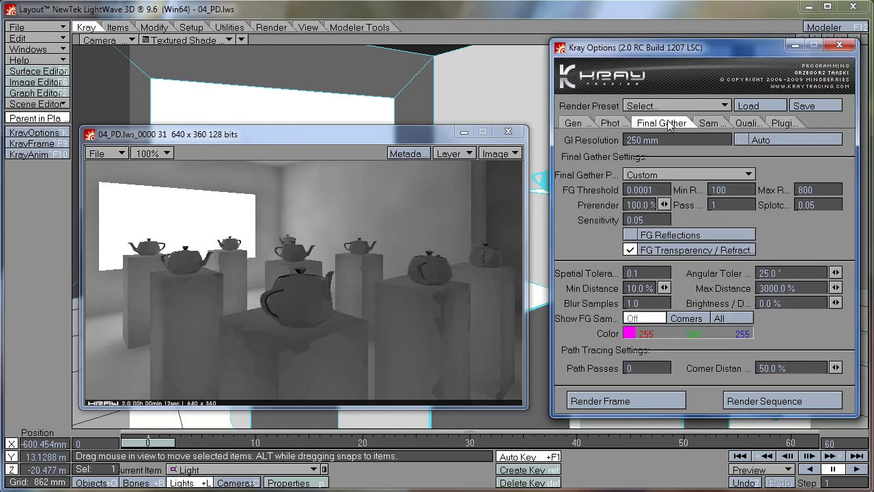